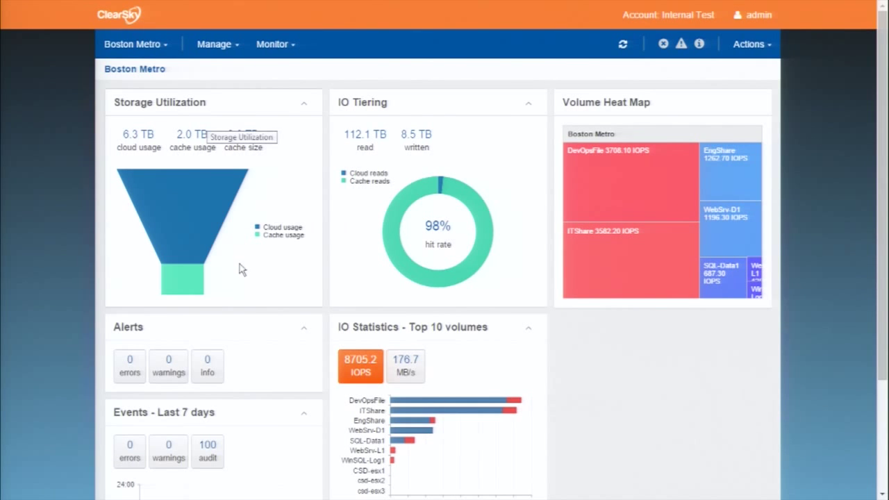
# Step: Examine the storage utilization, IO tiering and last-seven-days events charts on the Boston Metro dashboard
pyautogui.moveTo(194, 273)
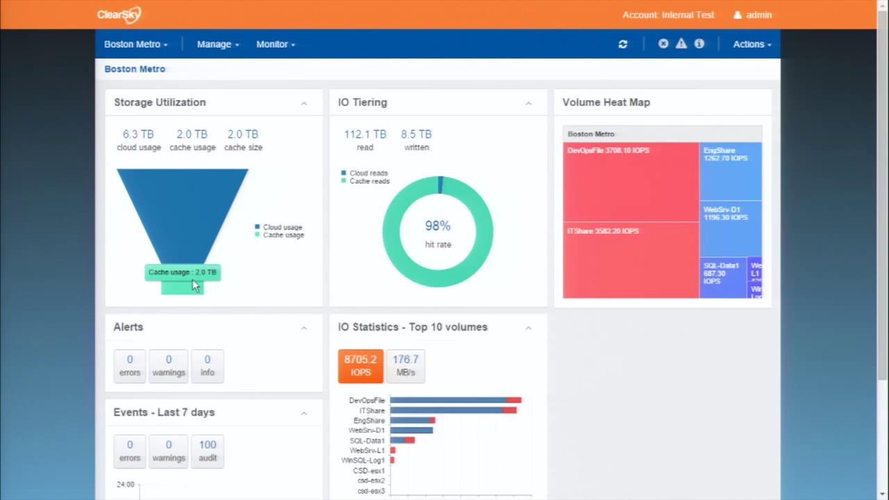
pyautogui.moveTo(223, 201)
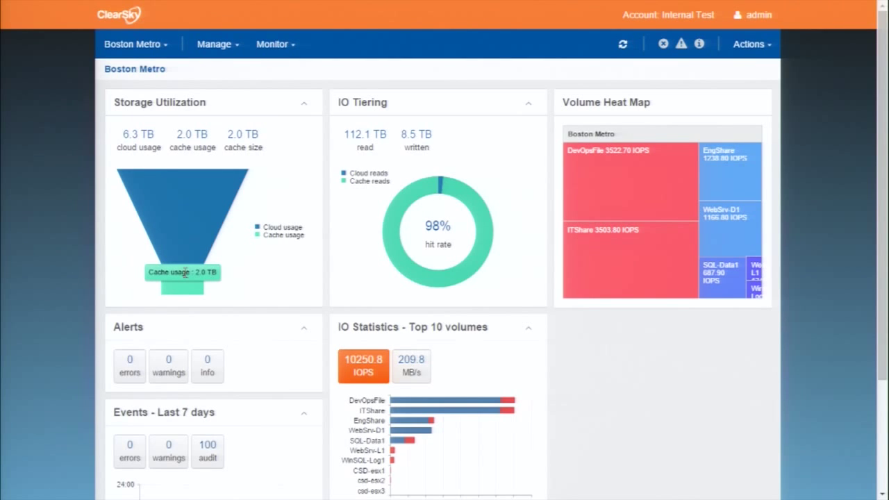
pyautogui.moveTo(216, 244)
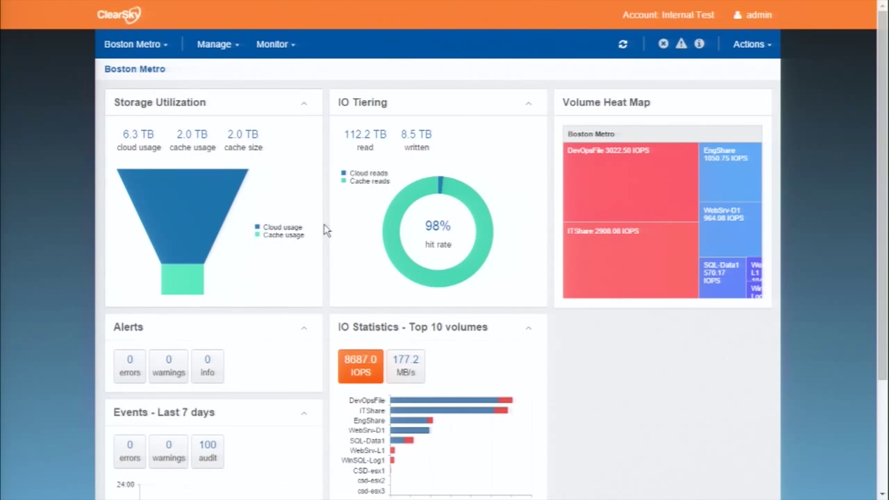
pyautogui.moveTo(390, 241)
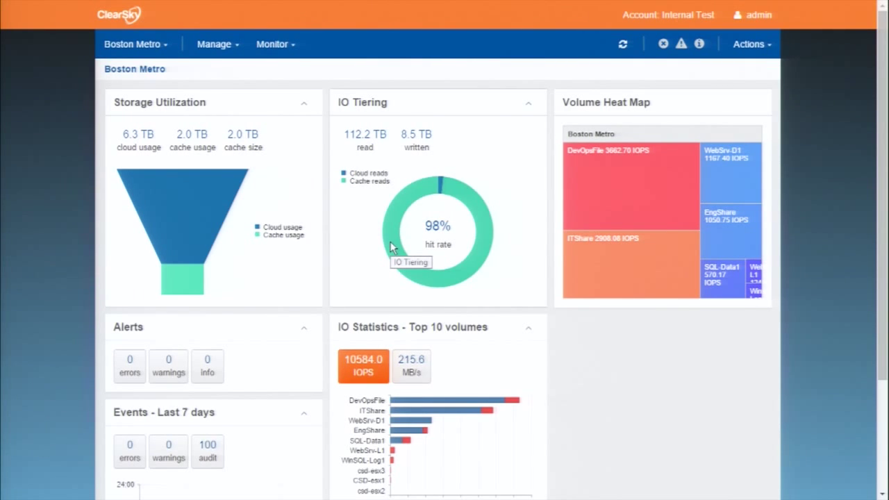
pyautogui.moveTo(441, 181)
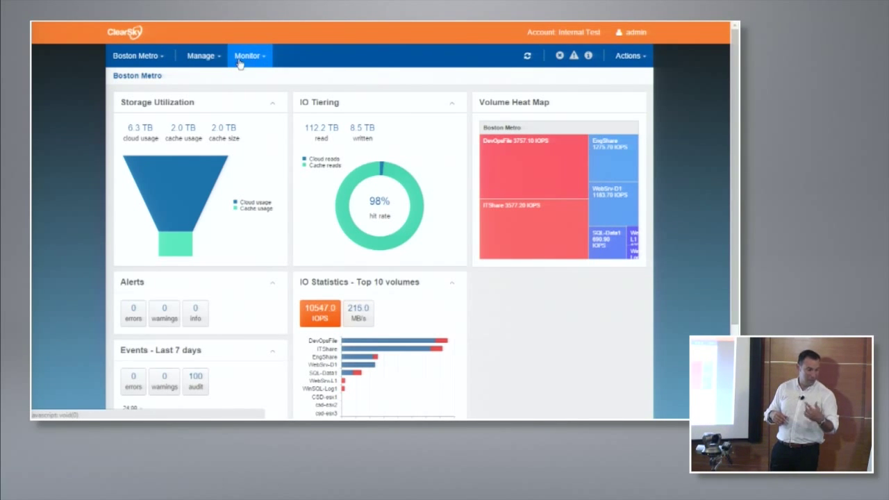
pyautogui.click(241, 65)
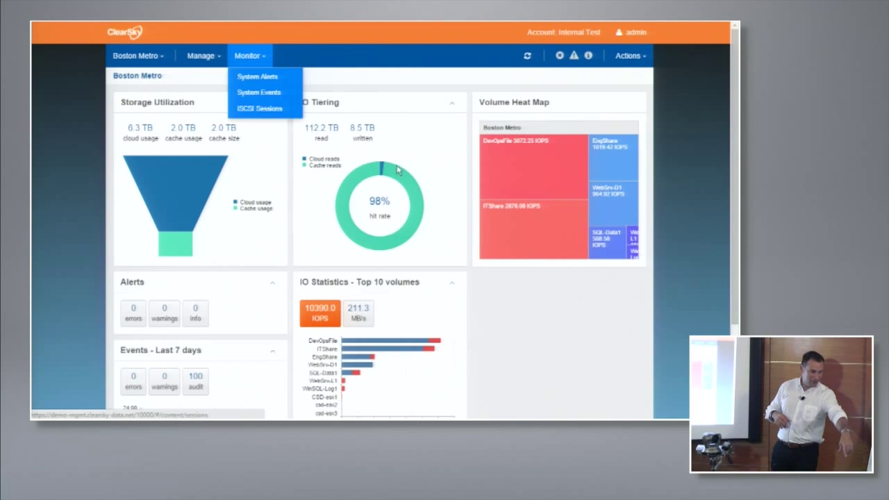
pyautogui.scroll(-3, 719, 298)
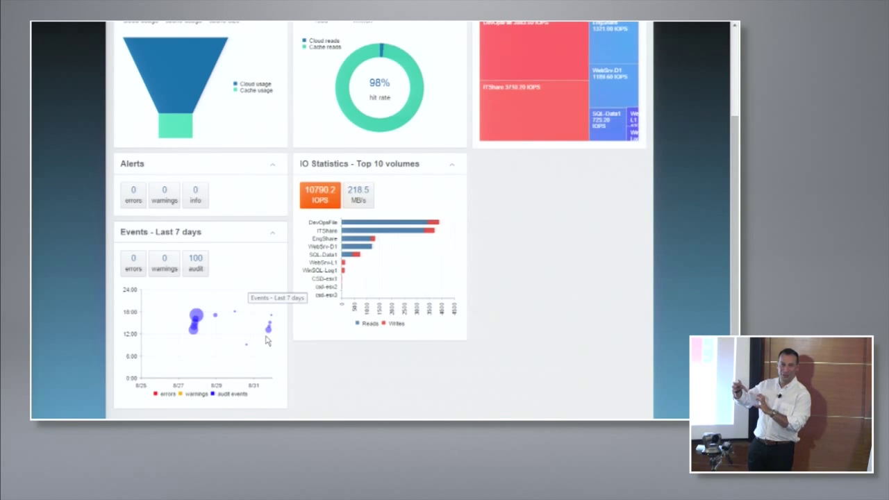
pyautogui.moveTo(269, 332)
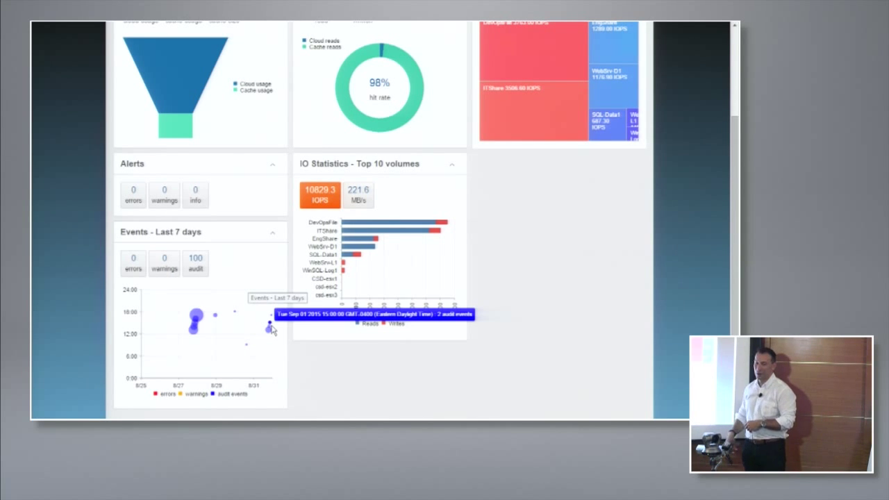
pyautogui.moveTo(197, 314)
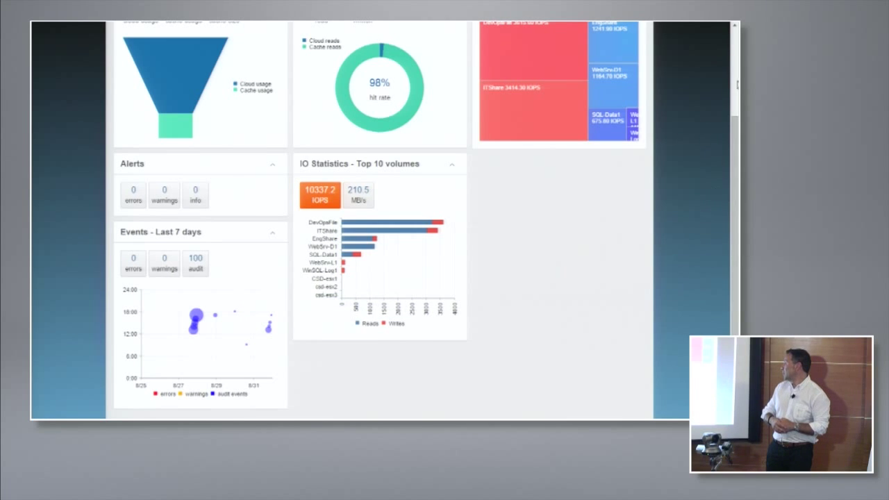
# Step: Start a new volume from the Boston Metro volumes list, naming it laz1 and setting its size to 20 TB
pyautogui.click(737, 86)
pyautogui.press('F11')
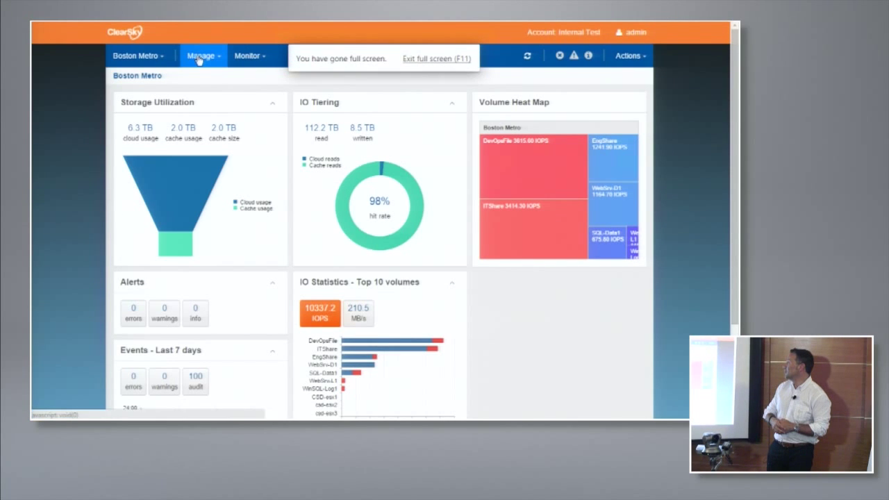
pyautogui.click(200, 59)
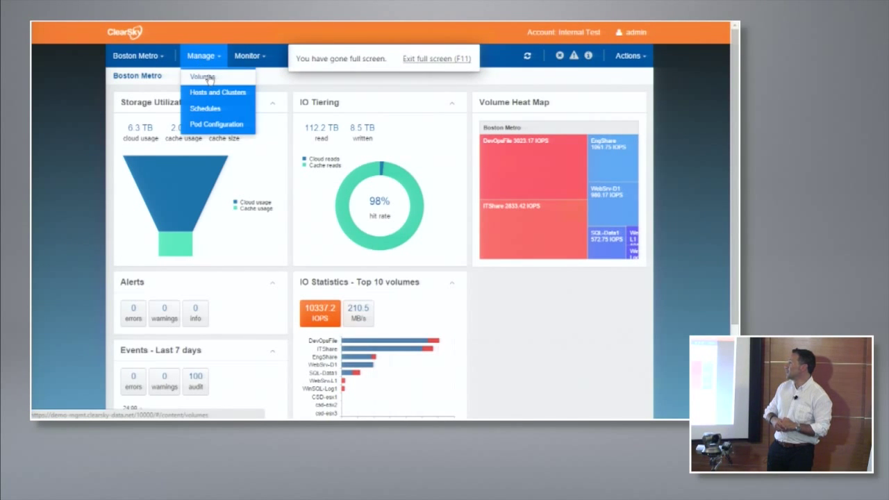
pyautogui.click(207, 79)
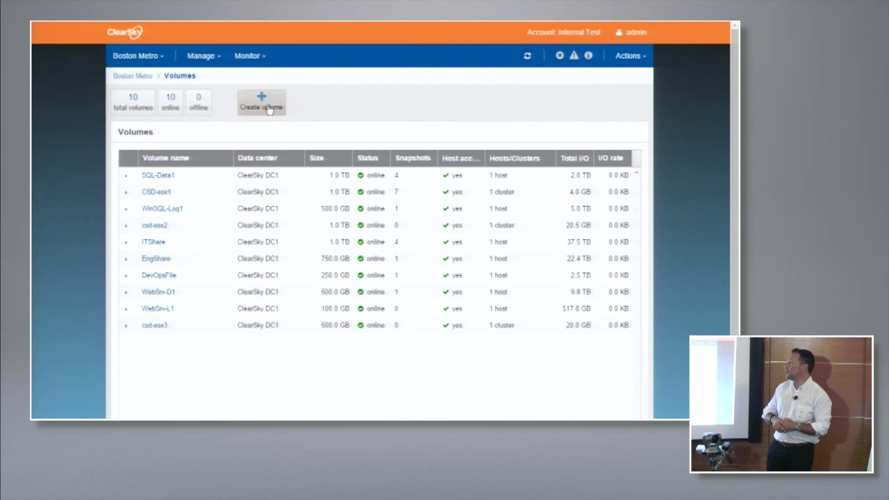
pyautogui.click(261, 104)
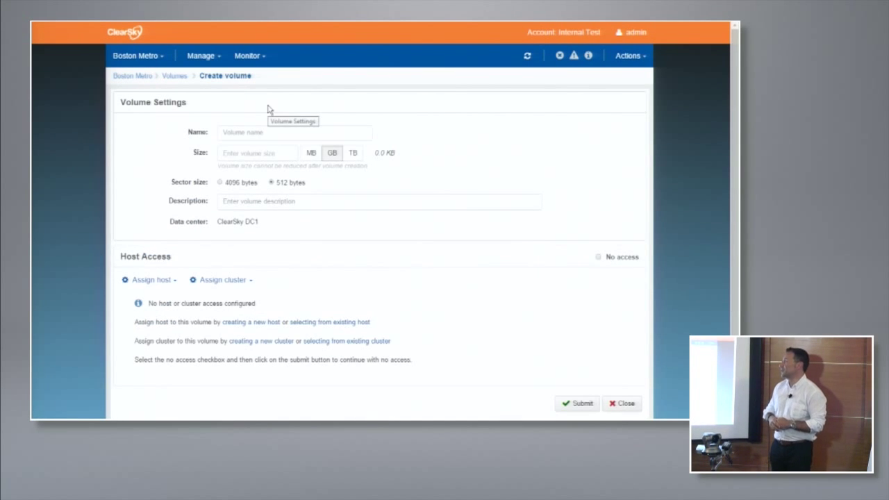
pyautogui.click(251, 137)
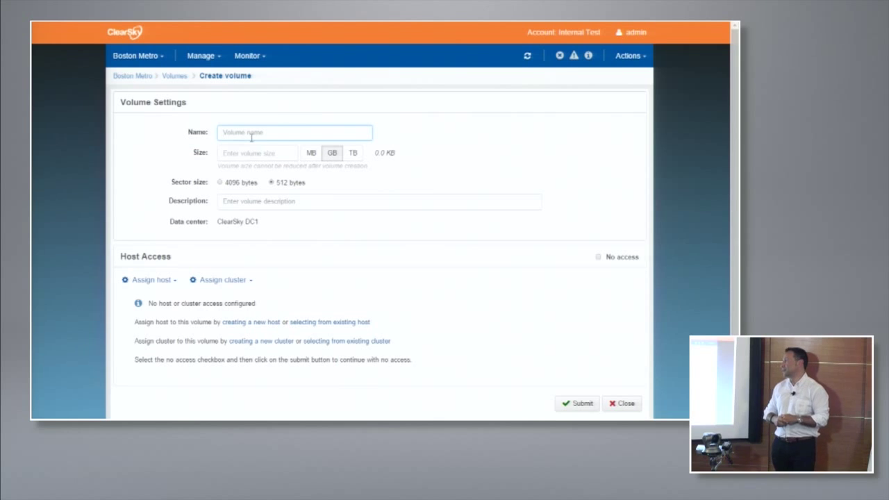
pyautogui.write('laz1')
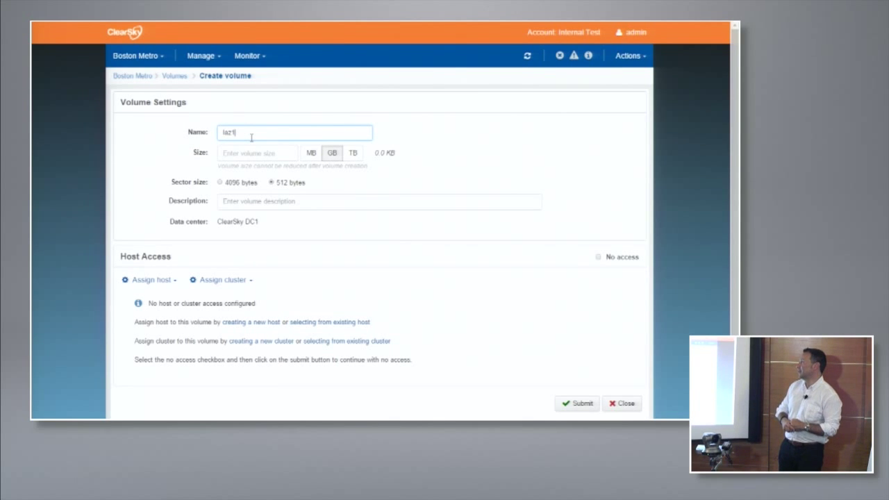
pyautogui.click(251, 155)
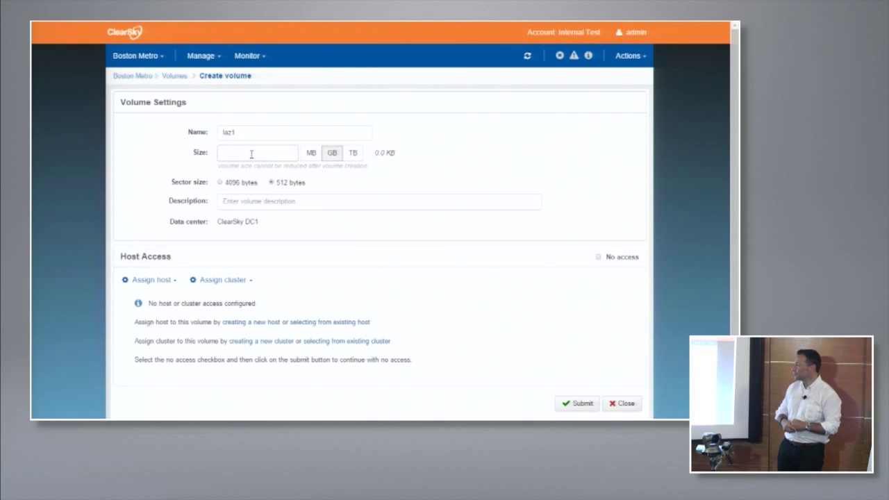
pyautogui.write('20')
pyautogui.click(353, 155)
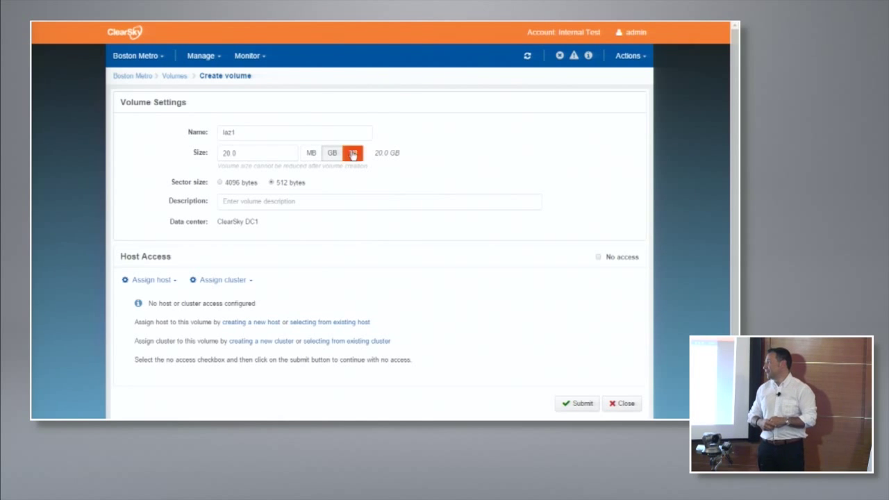
# Step: Assign the existing CSD vSphere 6 cluster to the new volume with full access and submit the volume
pyautogui.click(219, 281)
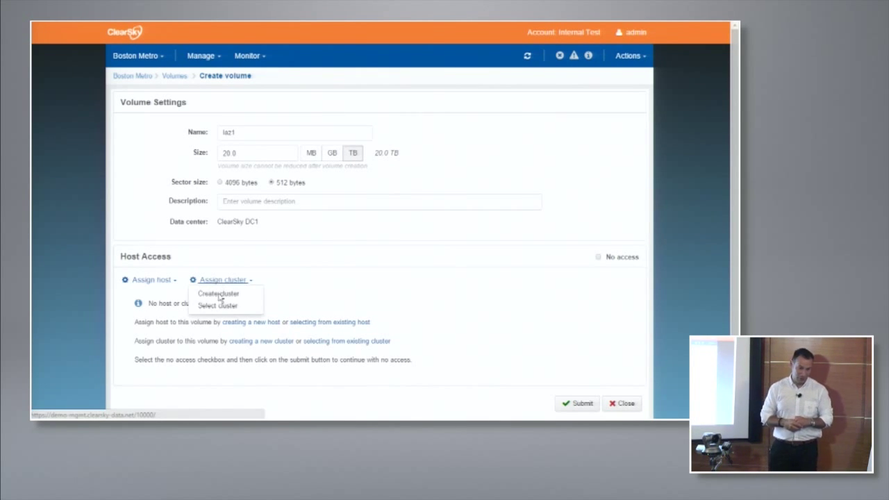
pyautogui.click(219, 306)
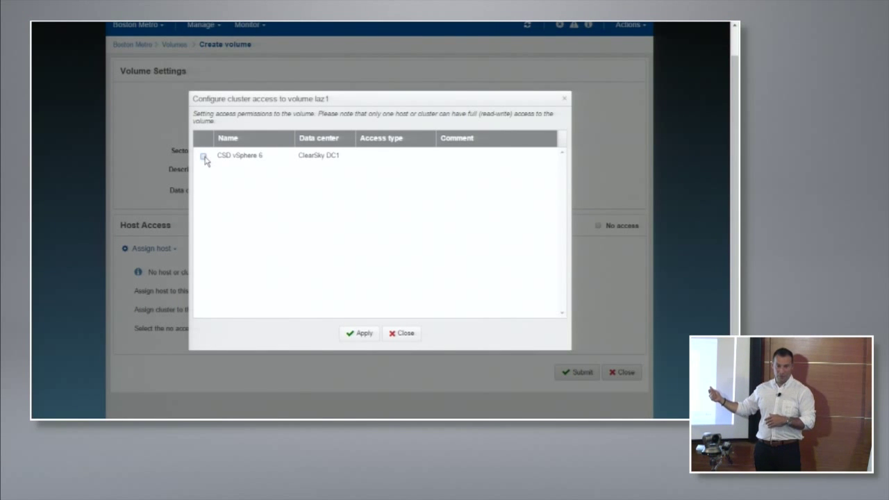
pyautogui.click(203, 157)
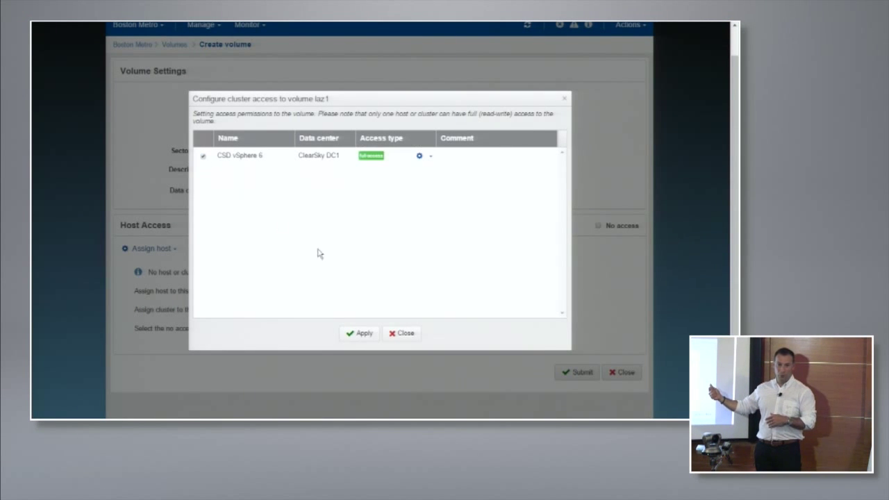
pyautogui.click(360, 338)
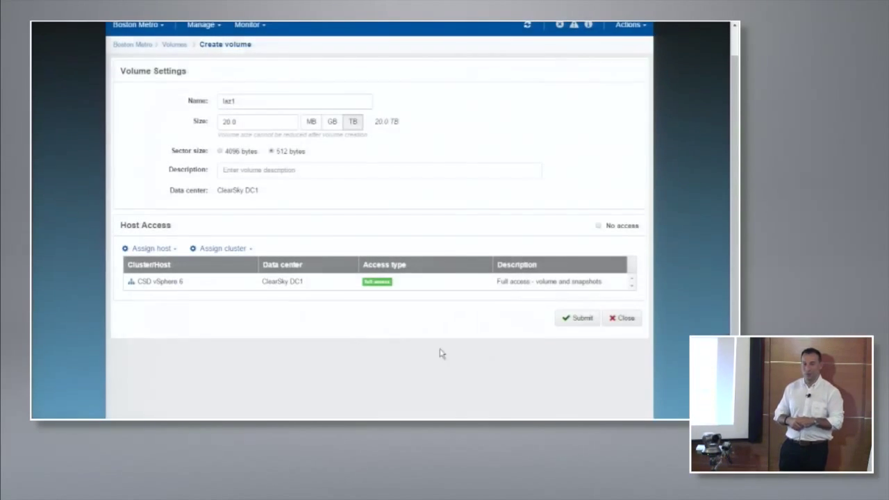
pyautogui.click(576, 319)
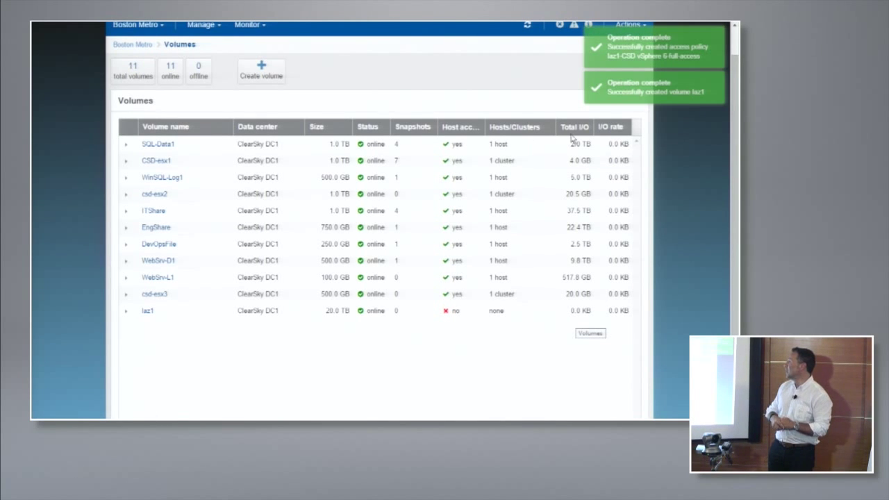
# Step: Create a snapshot of volume laz1 with the description "tt"
pyautogui.moveTo(733, 50); pyautogui.dragTo(734, 28)
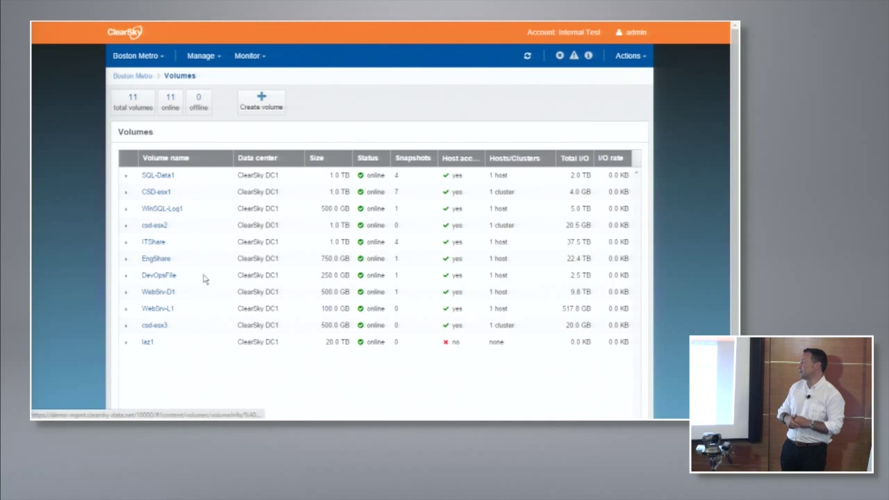
pyautogui.click(148, 343)
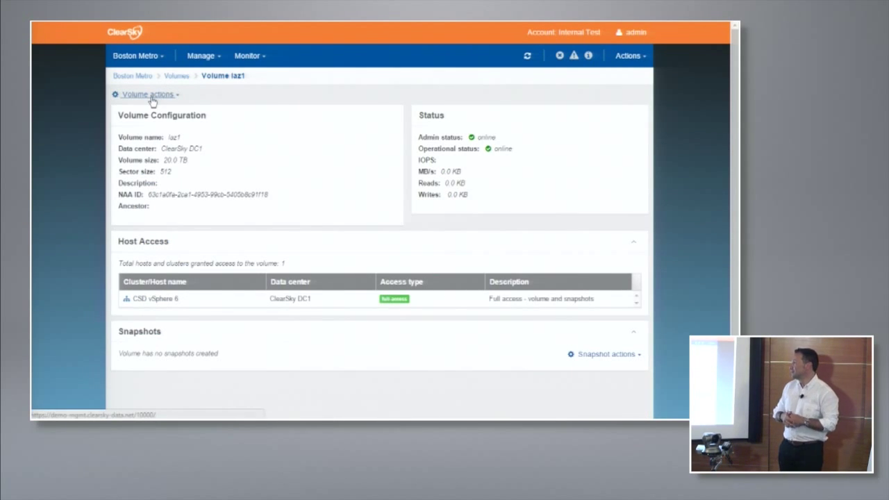
pyautogui.click(602, 357)
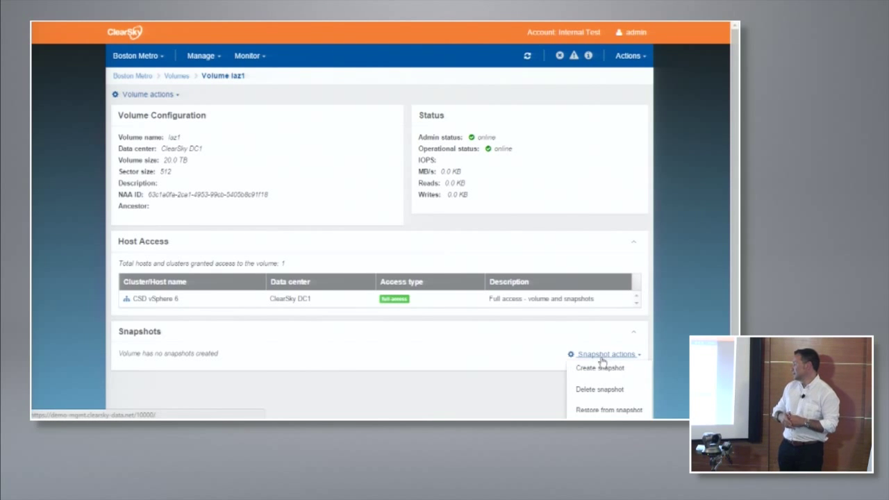
pyautogui.click(601, 366)
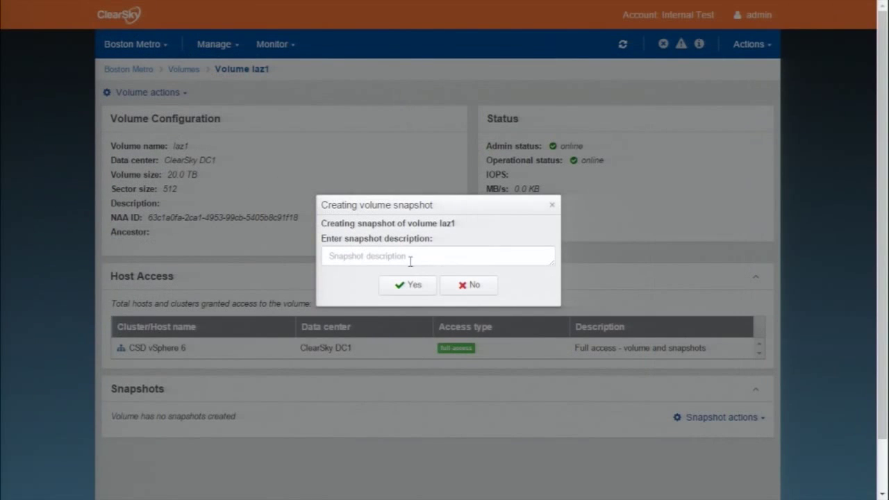
pyautogui.click(410, 259)
pyautogui.write('tt')
pyautogui.click(410, 286)
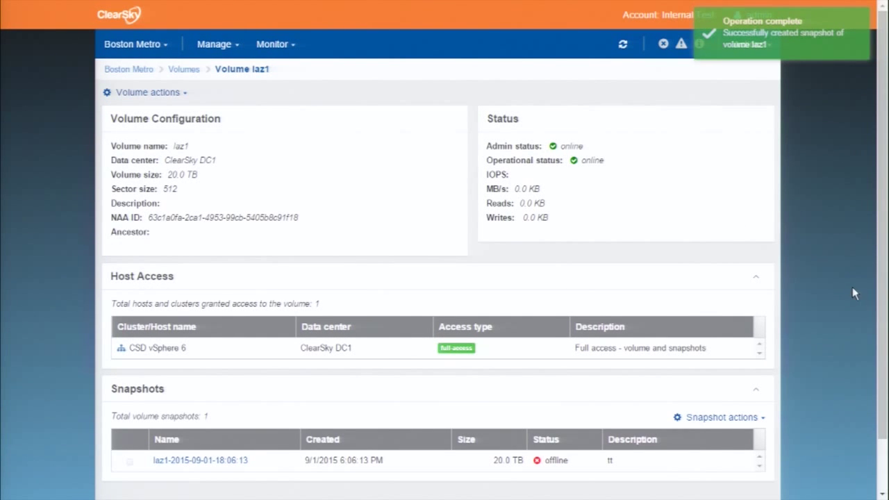
pyautogui.scroll(-1, 884, 269)
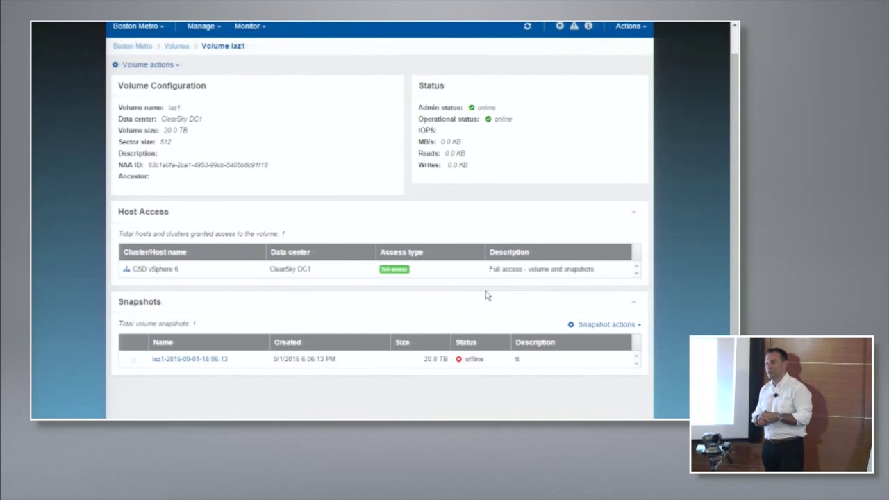
pyautogui.click(154, 65)
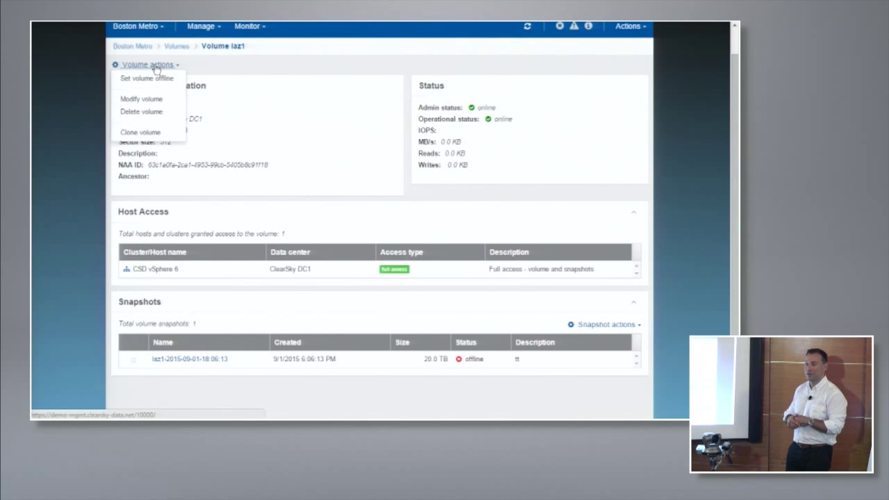
pyautogui.click(212, 73)
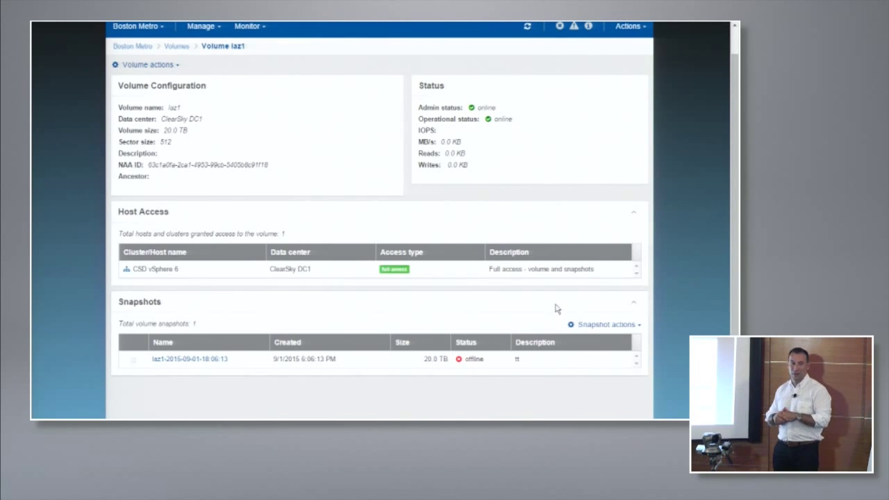
# Step: Create a second snapshot of volume laz1 without a description
pyautogui.click(603, 329)
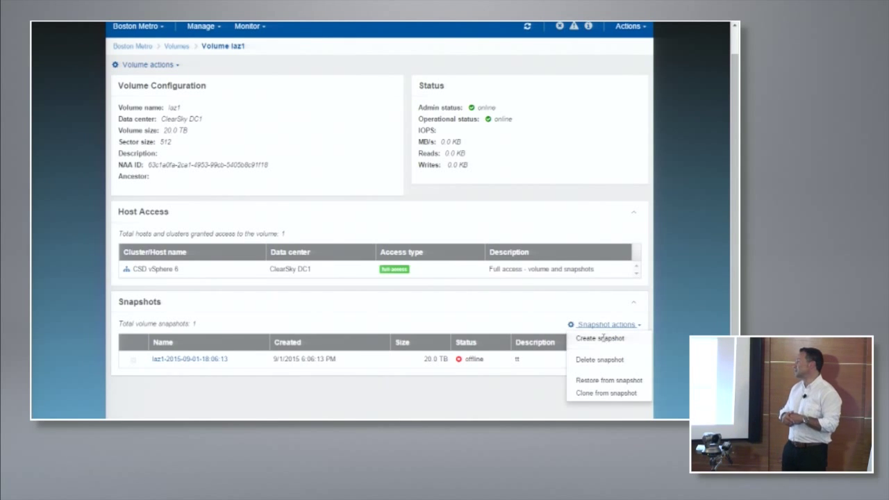
pyautogui.click(604, 339)
pyautogui.click(360, 249)
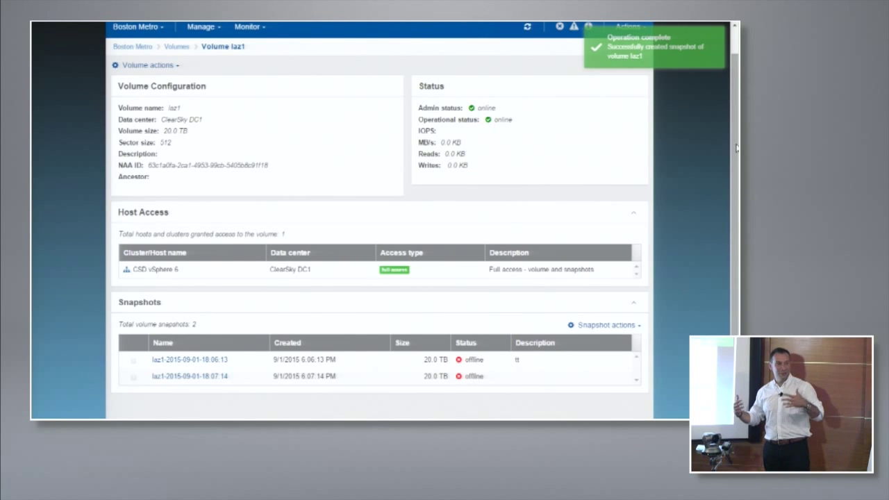
pyautogui.scroll(1, 736, 147)
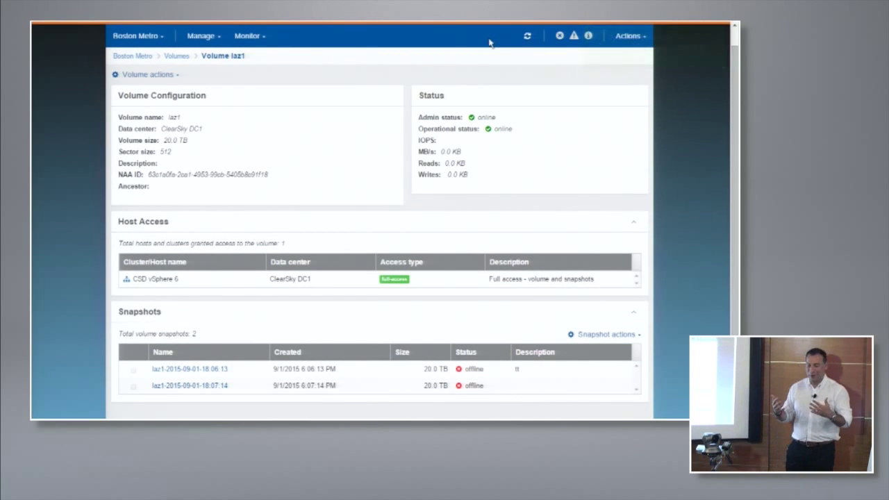